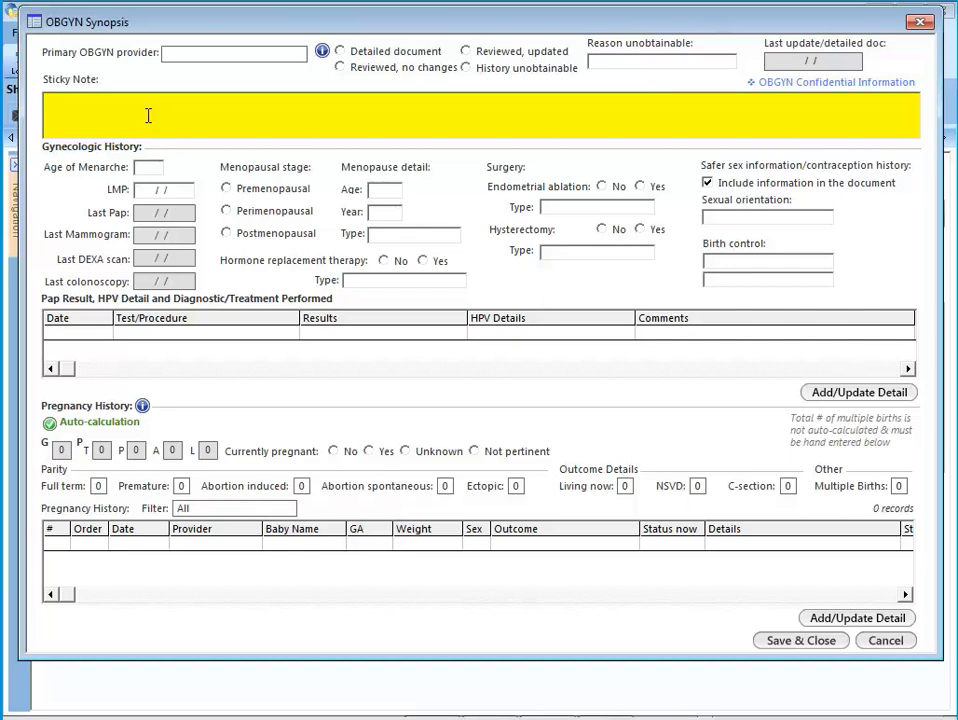
- Set the full-term count in the pregnancy history parity section to 2
{"action": "left_click", "coordinate": [97, 486]}
{"action": "left_click", "coordinate": [460, 346]}
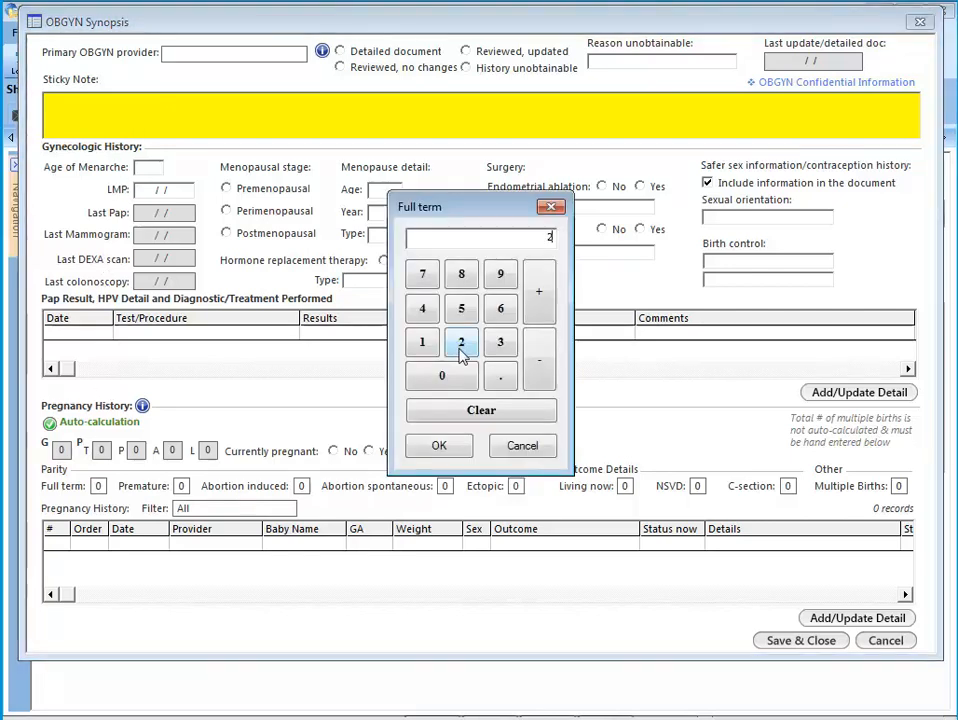
{"action": "left_click", "coordinate": [461, 448]}
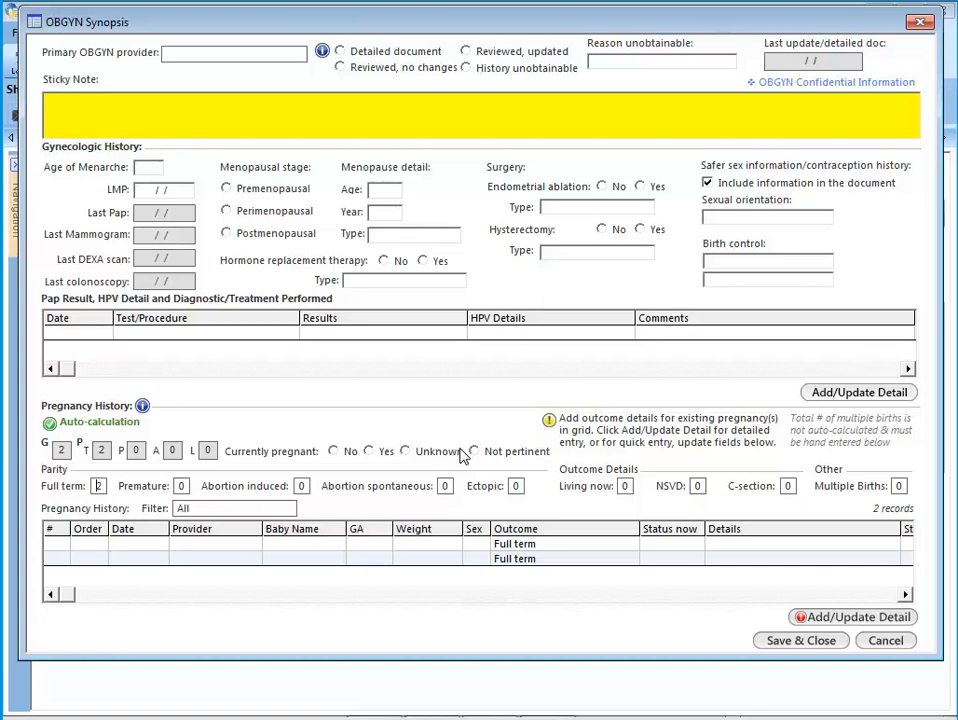
- Open the detailed pregnancy entry and add historic pregnancy 1 to the grid with year 2008 and spontaneous abortion as the outcome
{"action": "left_click", "coordinate": [849, 618]}
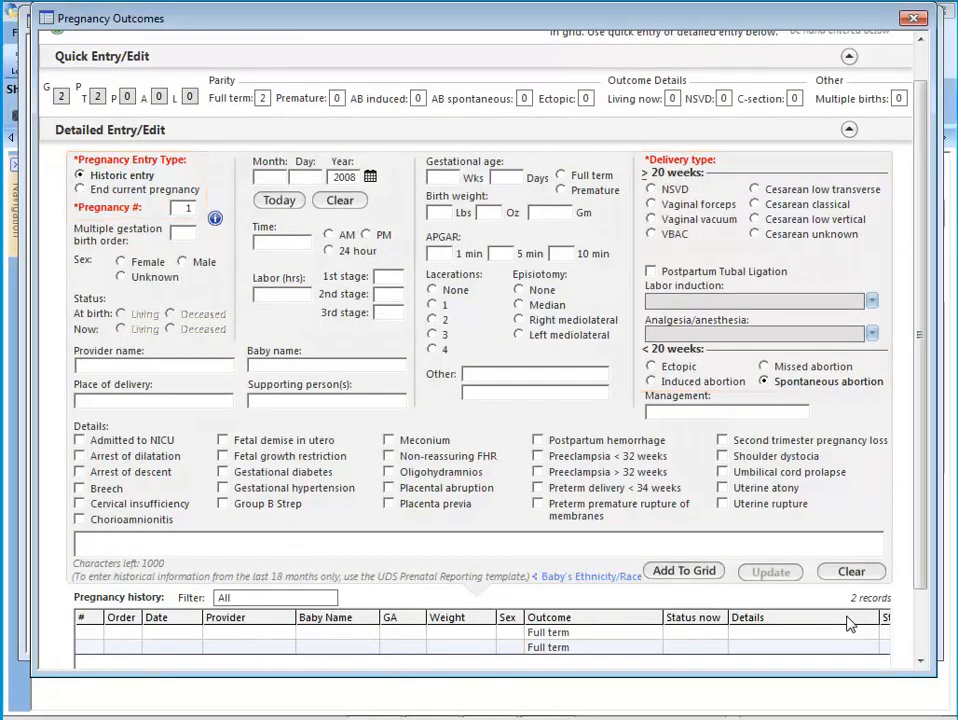
{"action": "left_click", "coordinate": [705, 572]}
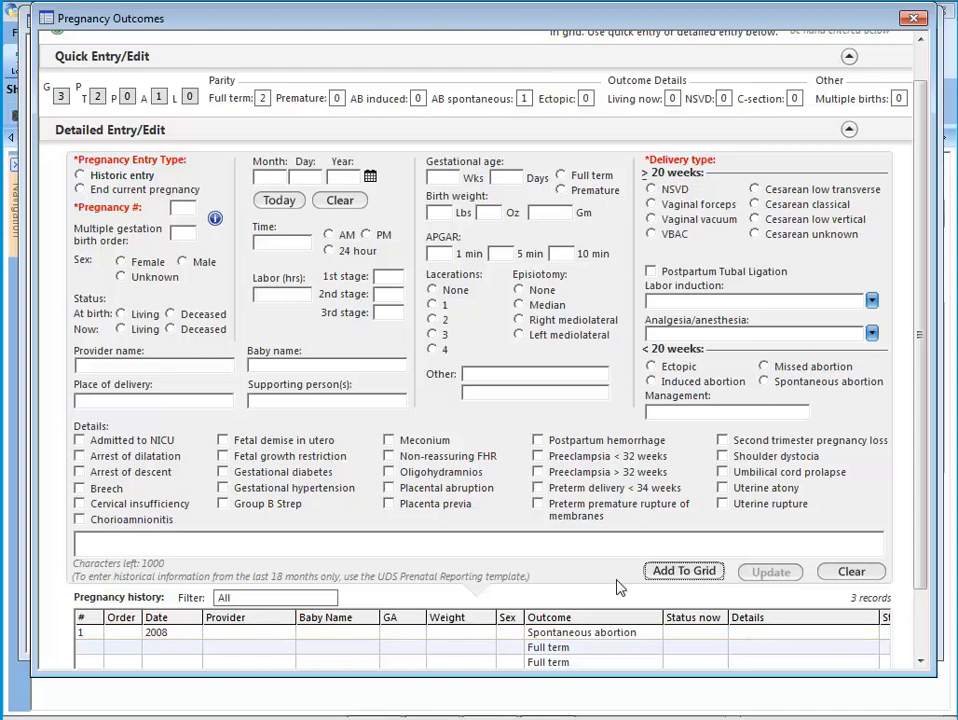
- Update the first blank full-term record as historic pregnancy 2 with its delivery date, female, now living, full term, NSVD
{"action": "left_click", "coordinate": [553, 648]}
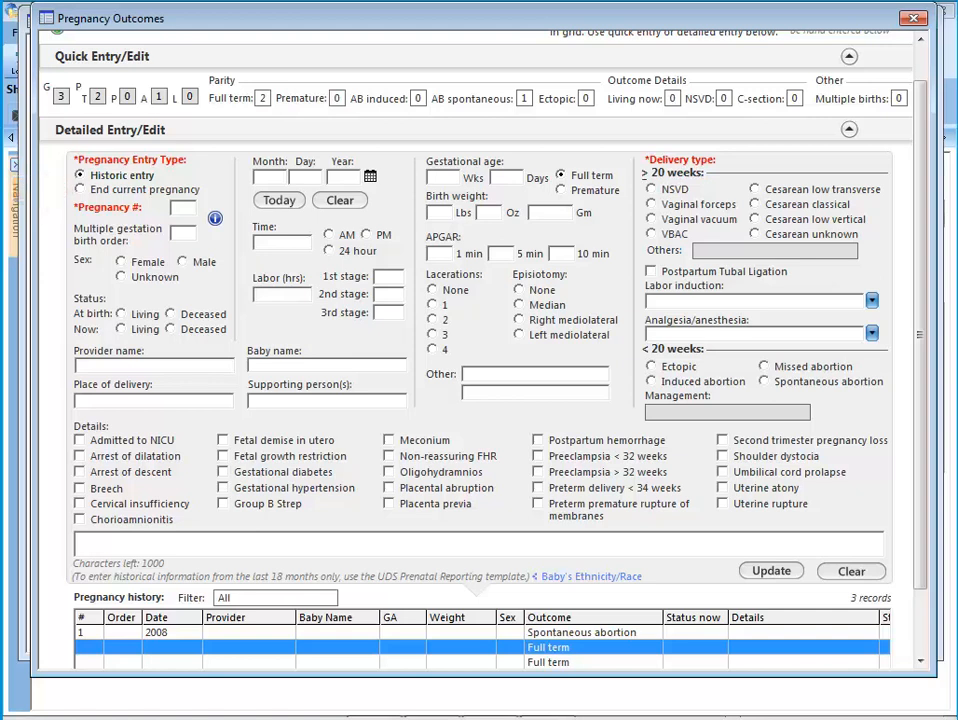
{"action": "left_click", "coordinate": [553, 648]}
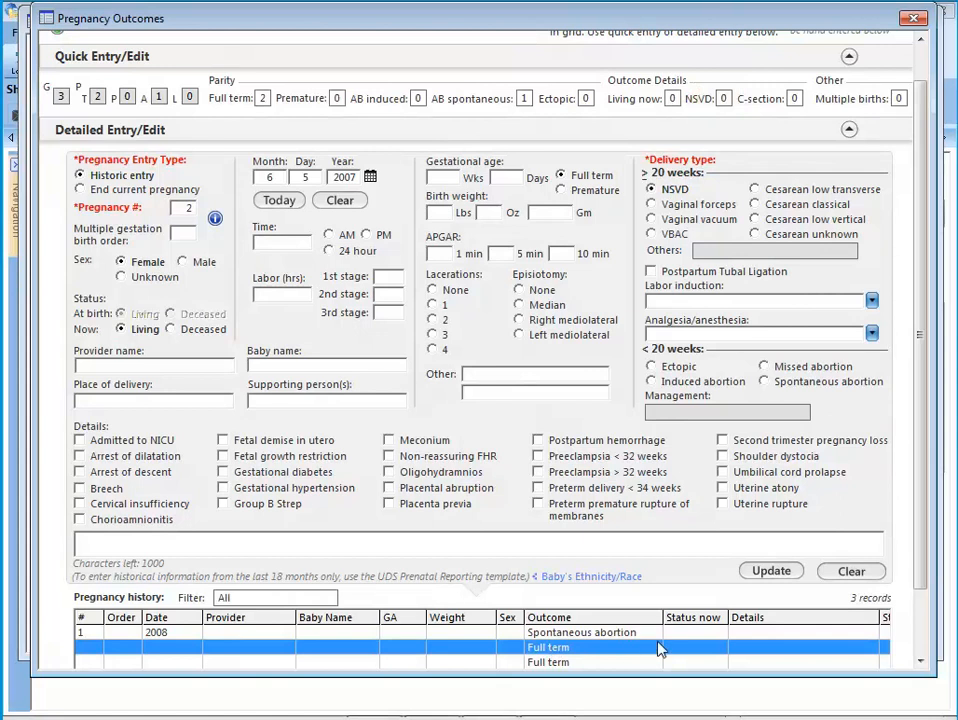
{"action": "left_click", "coordinate": [785, 576]}
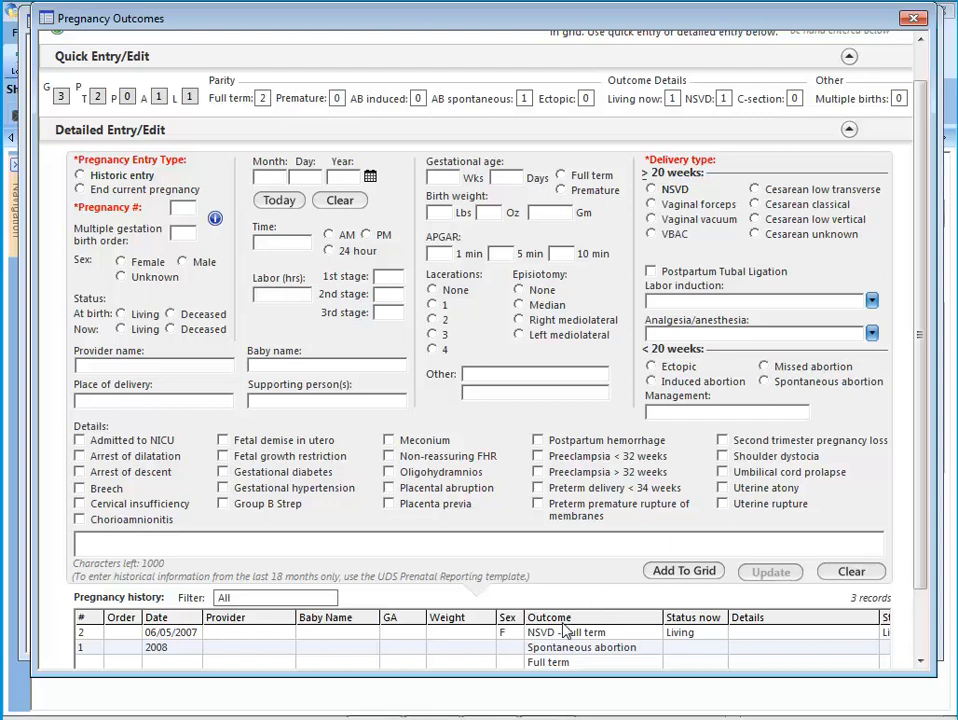
- Update the remaining full-term record as historic pregnancy 3 with its delivery date, living, premature, Cesarean unknown, and save and close the pregnancy outcomes
{"action": "left_click", "coordinate": [549, 663]}
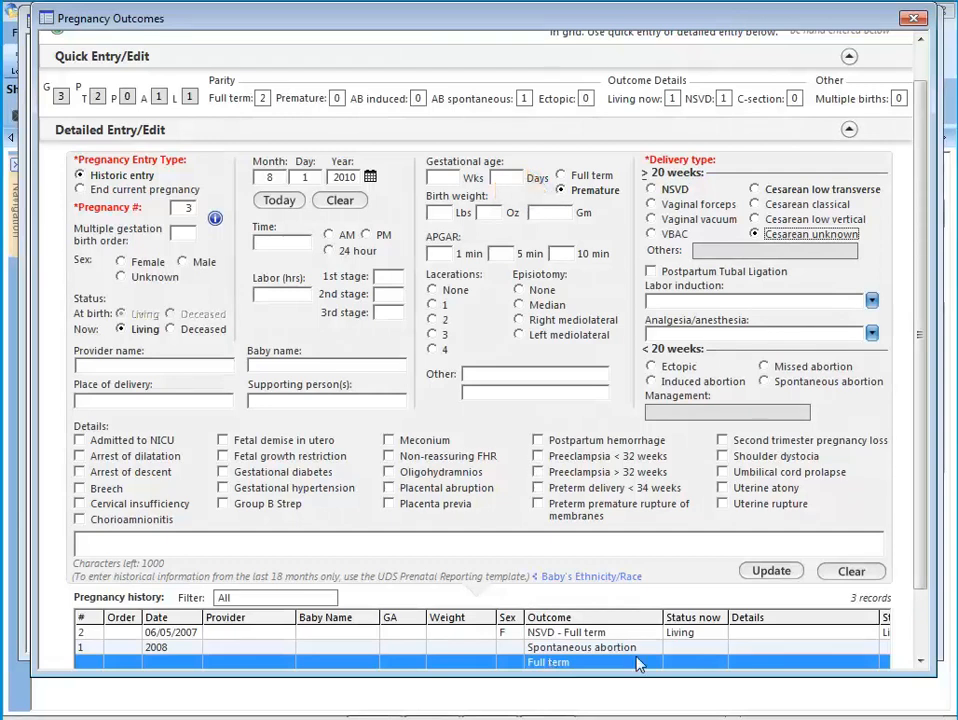
{"action": "left_click", "coordinate": [790, 573]}
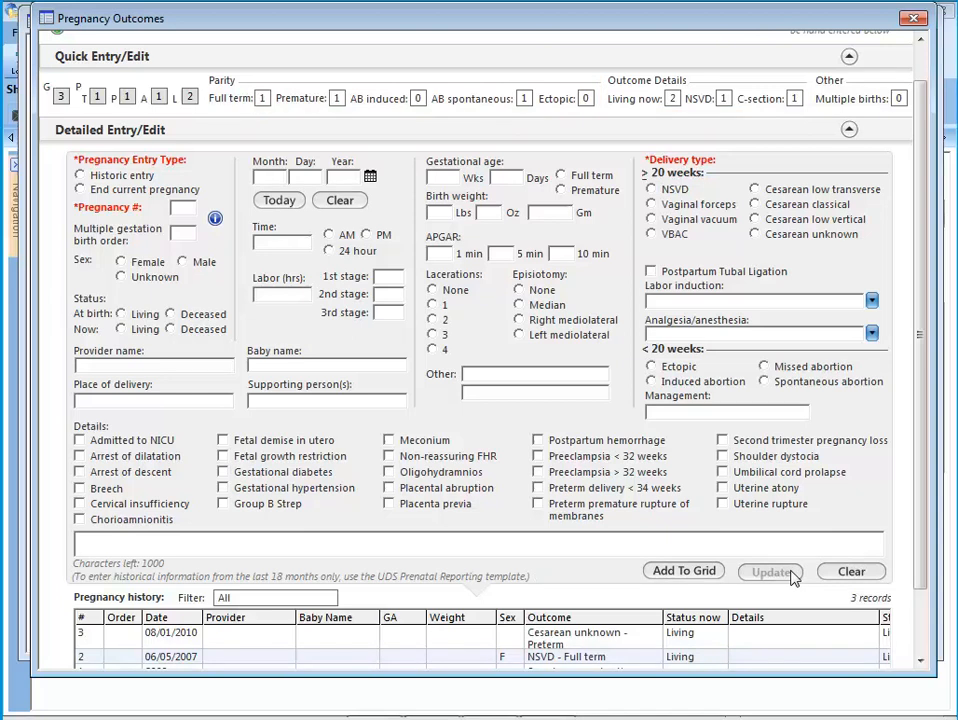
{"action": "scroll", "coordinate": [922, 640], "scroll_direction": "down", "scroll_amount": 3}
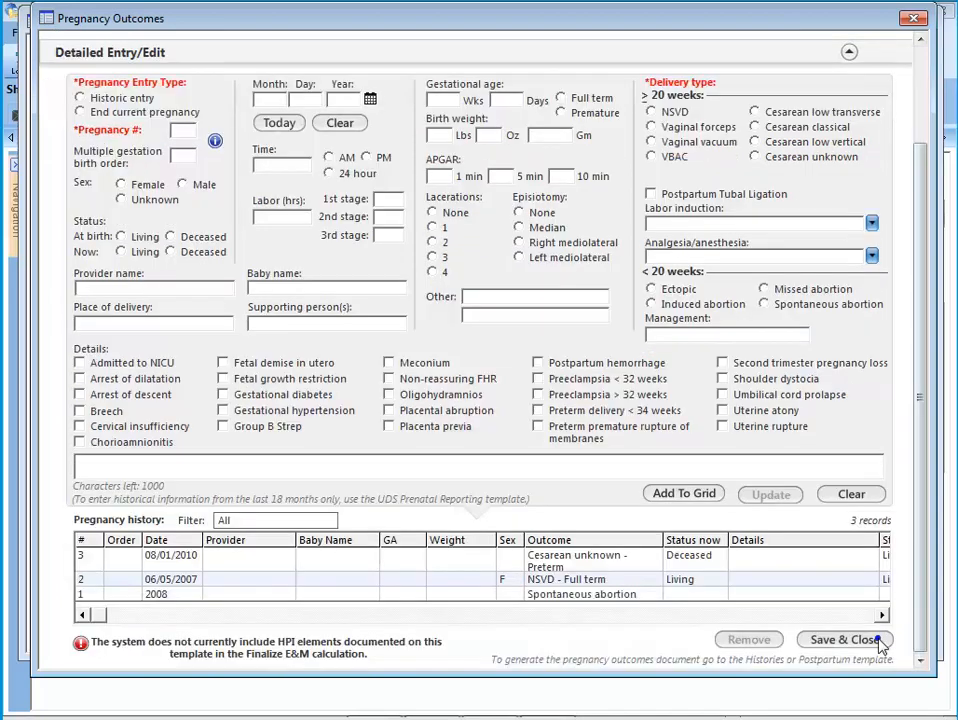
{"action": "left_click", "coordinate": [878, 640]}
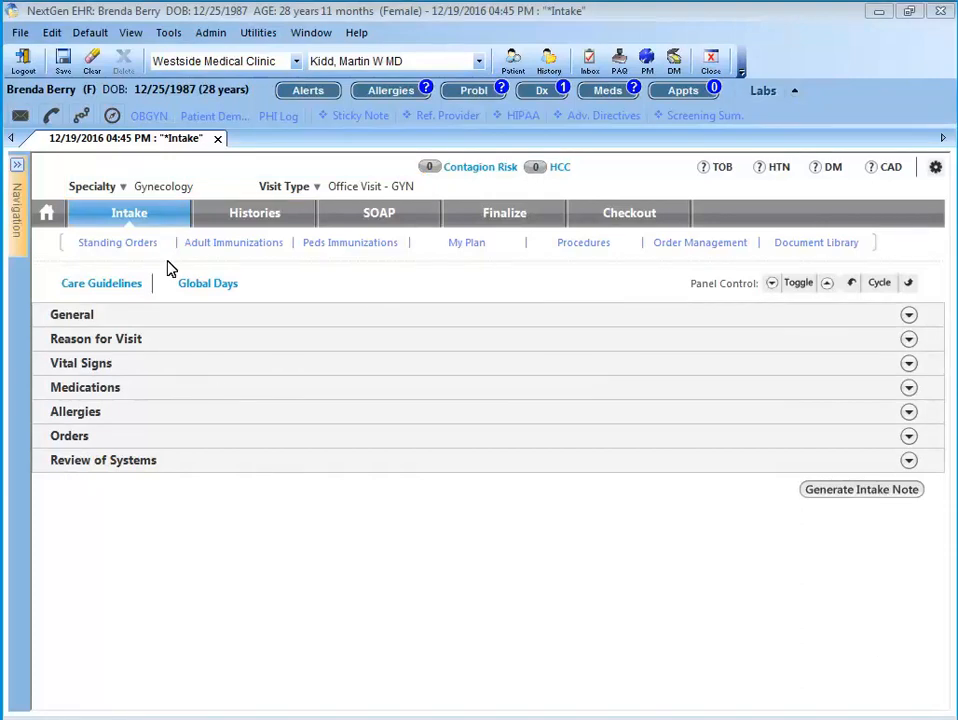
- Open the OBGYN synopsis of the gynecology patient and set the full-term parity count to 2
{"action": "left_click", "coordinate": [150, 114]}
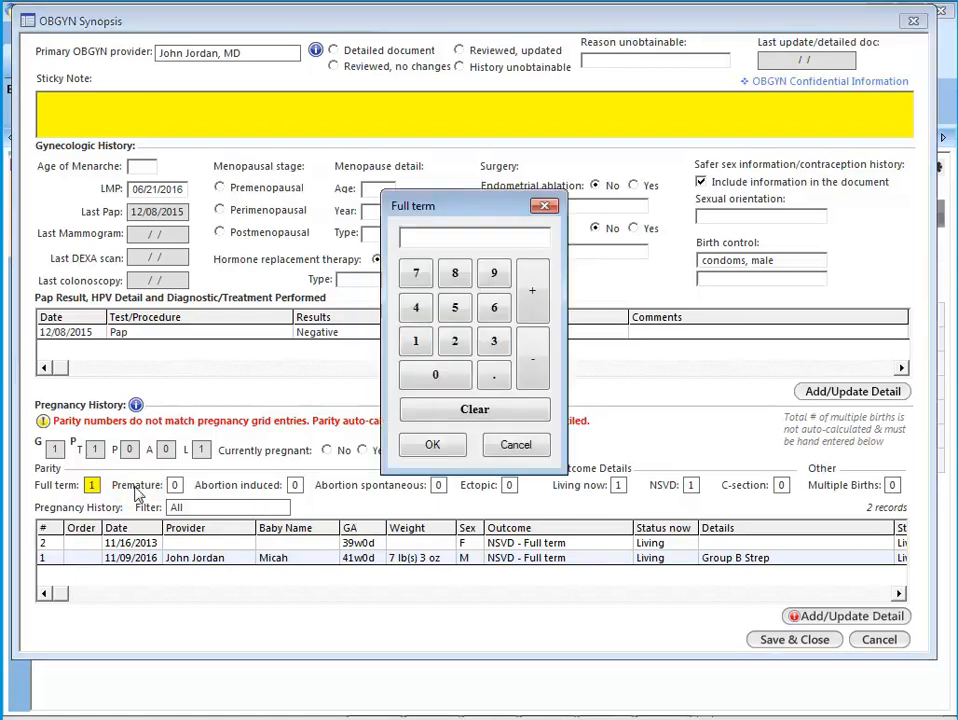
{"action": "left_click", "coordinate": [455, 341]}
{"action": "left_click", "coordinate": [434, 445]}
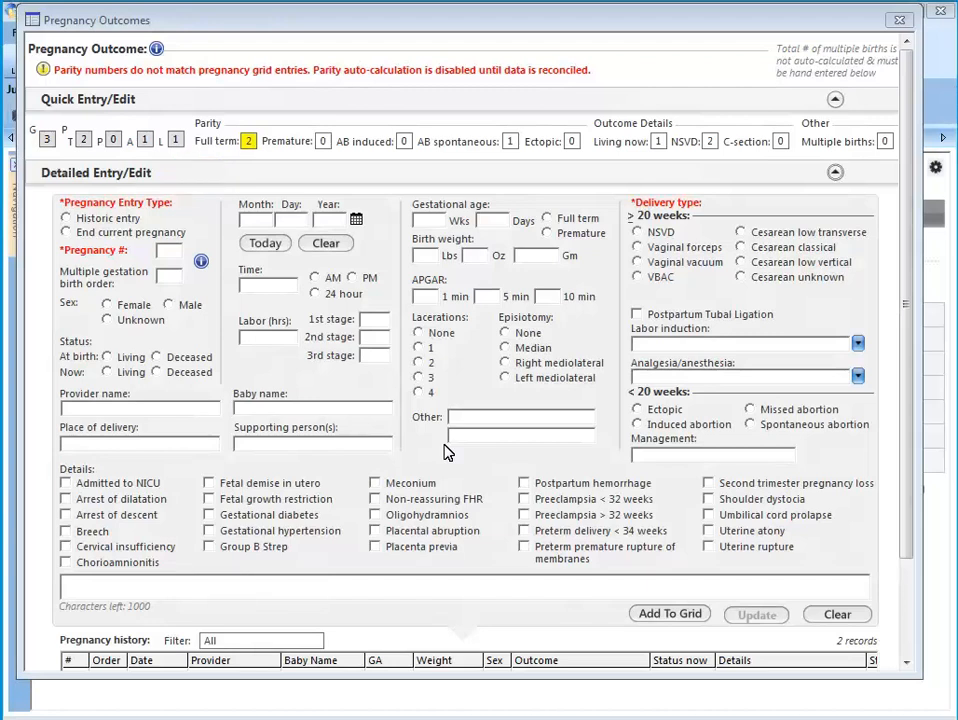
- Collapse the detailed entry section of the pregnancy outcomes and set both the full-term and NSVD counts to 1
{"action": "left_click", "coordinate": [835, 173]}
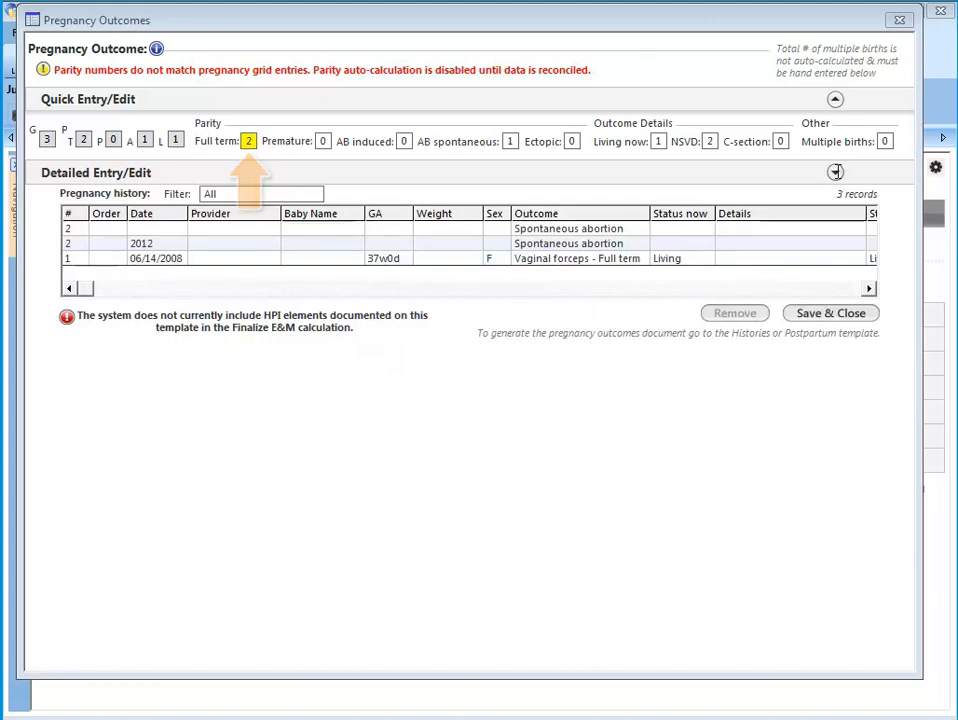
{"action": "left_click", "coordinate": [250, 140]}
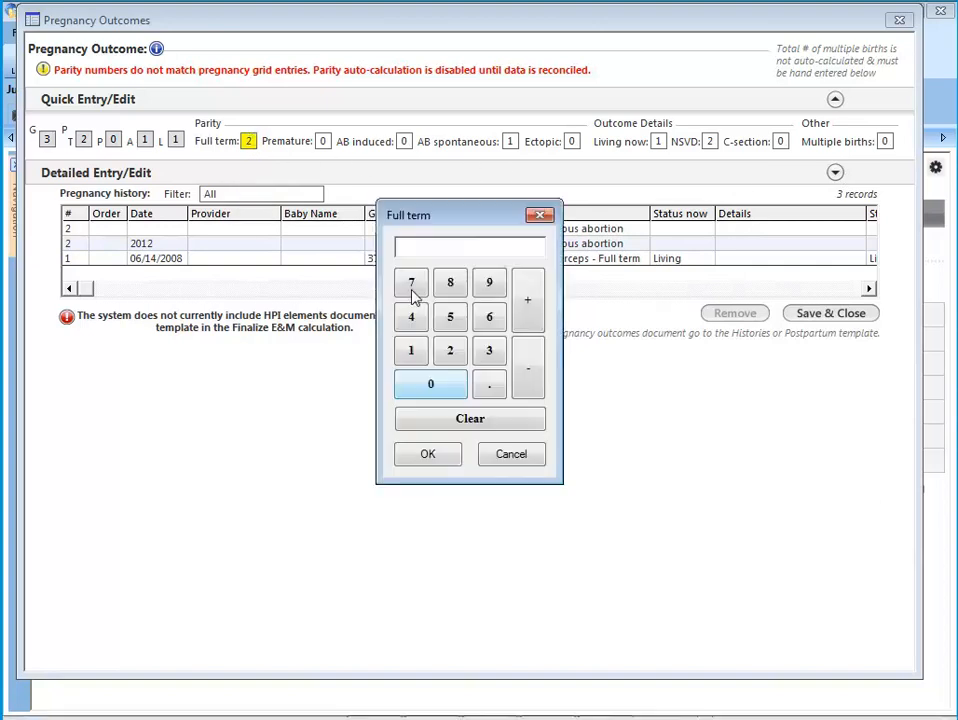
{"action": "left_click", "coordinate": [416, 358]}
{"action": "left_click", "coordinate": [429, 455]}
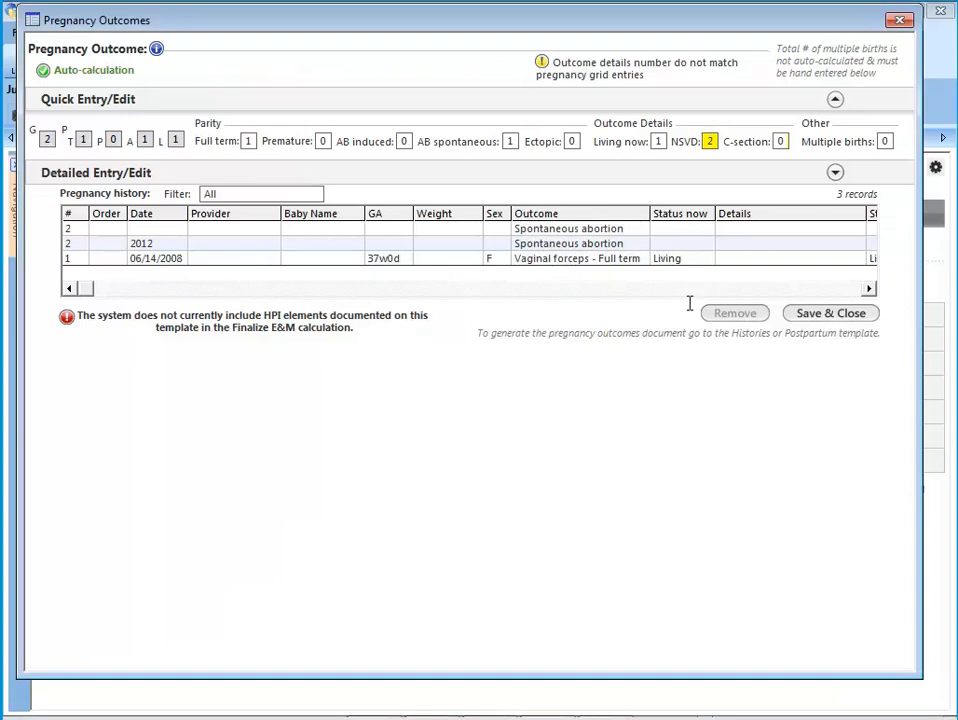
{"action": "left_click", "coordinate": [710, 141]}
{"action": "left_click", "coordinate": [416, 352]}
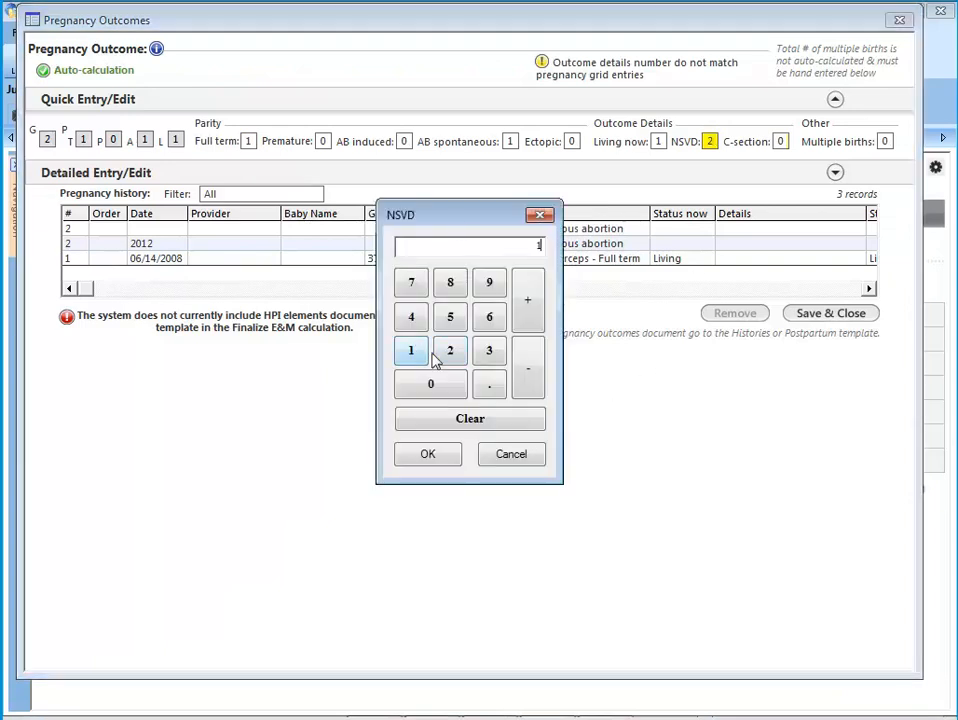
{"action": "left_click", "coordinate": [429, 455]}
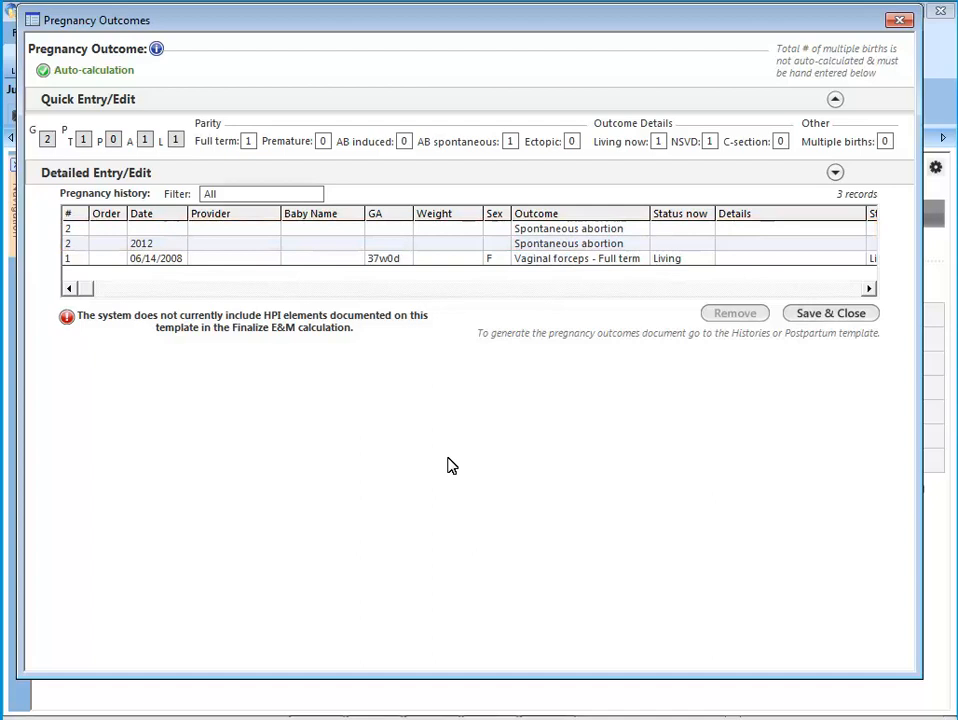
- Remove the undated spontaneous abortion record from the pregnancy history grid
{"action": "left_click", "coordinate": [425, 229]}
{"action": "left_click", "coordinate": [736, 314]}
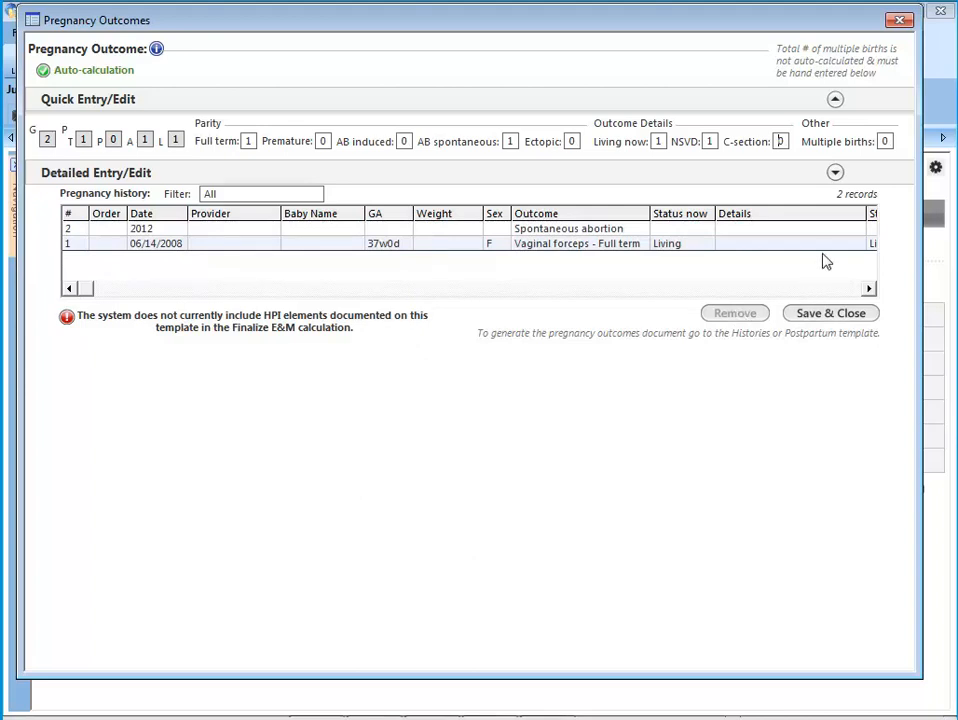
- Expand the detailed entry section and start an End current pregnancy entry with pregnancy number 3 and multiple gestation birth order A
{"action": "left_click", "coordinate": [835, 173]}
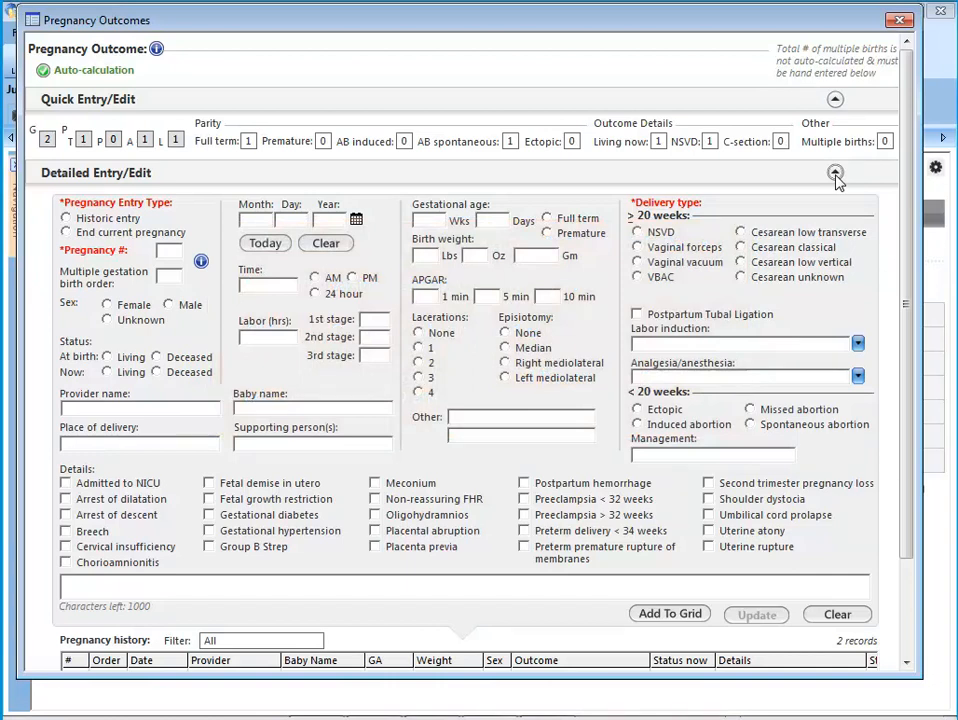
{"action": "left_click", "coordinate": [66, 232]}
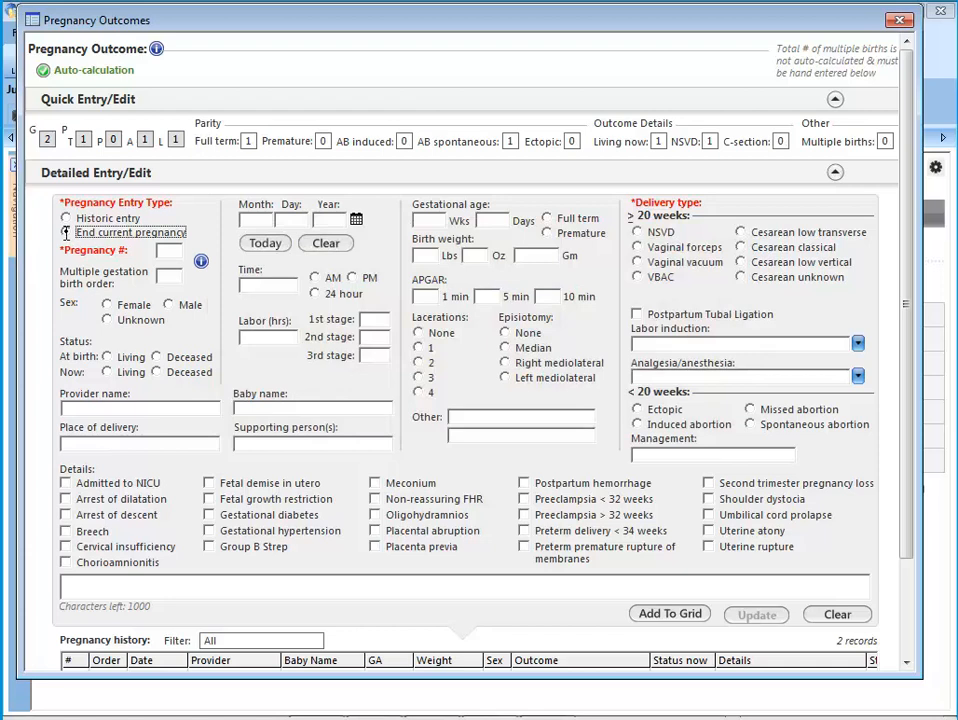
{"action": "left_click", "coordinate": [173, 250]}
{"action": "left_click", "coordinate": [197, 291]}
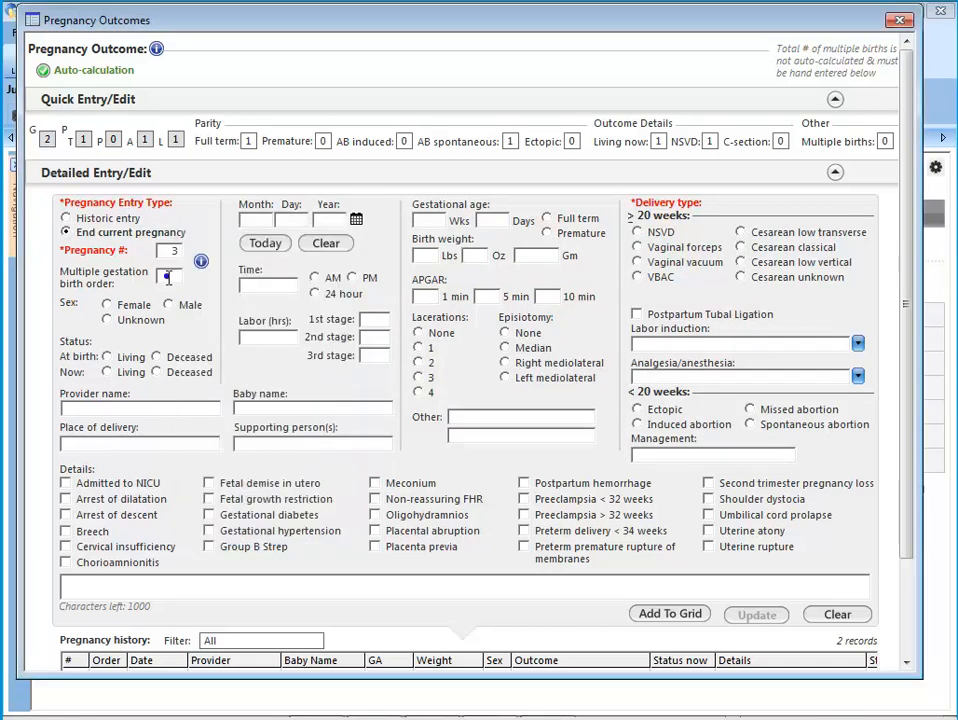
{"action": "left_click", "coordinate": [169, 276]}
{"action": "left_click", "coordinate": [195, 301]}
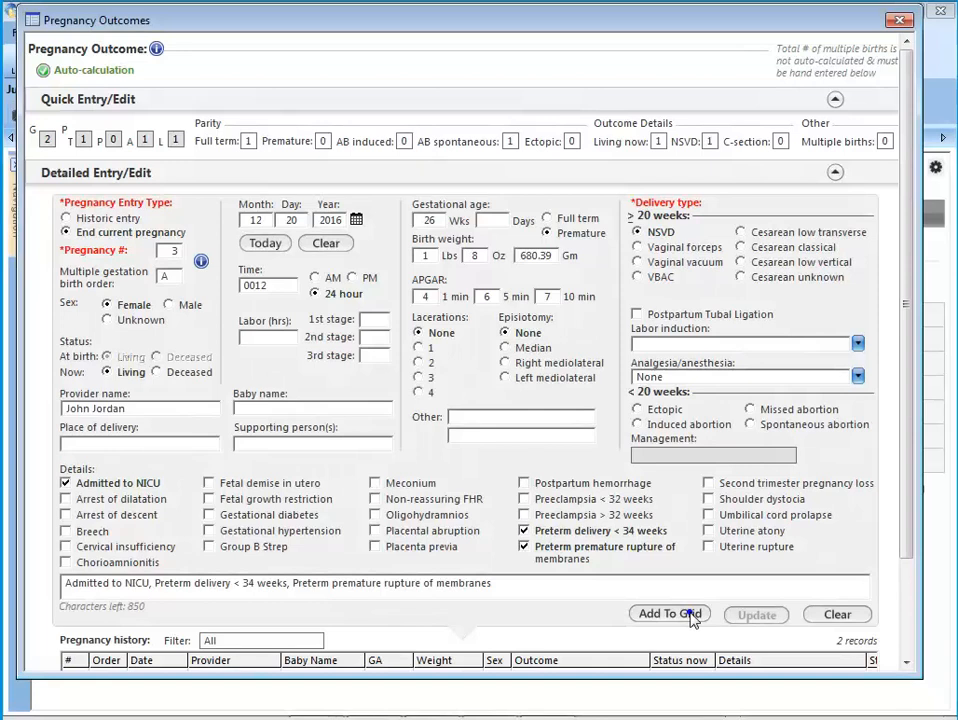
- Add baby A to the grid as female, living, 26 weeks, premature, NSVD, 1 lb 8 oz, and accept marking the patient no longer pregnant
{"action": "left_click", "coordinate": [670, 613]}
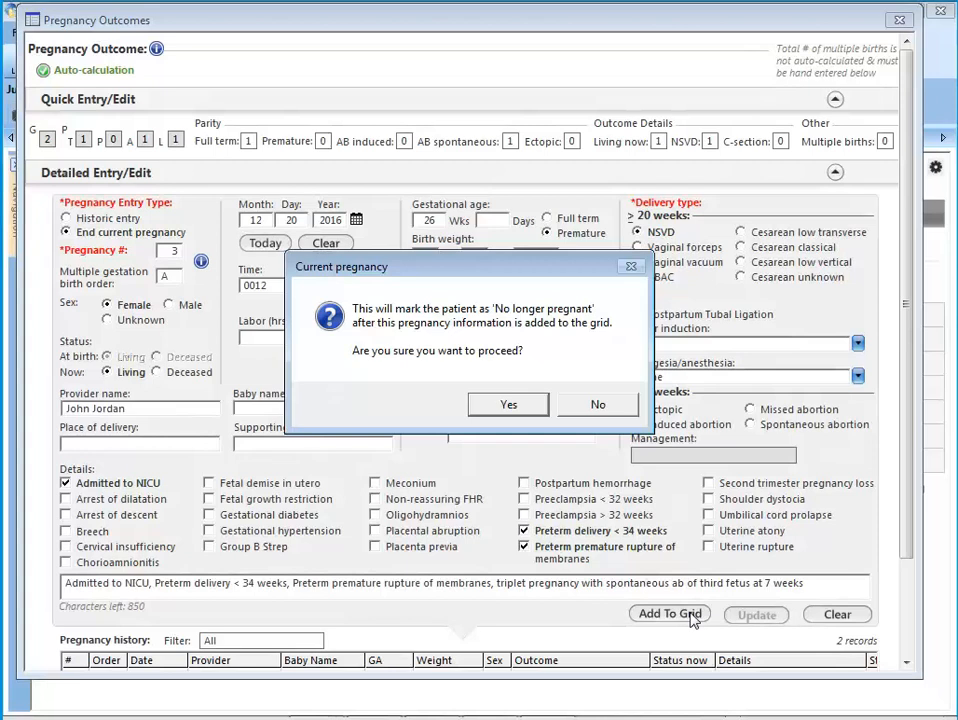
{"action": "left_click", "coordinate": [508, 405]}
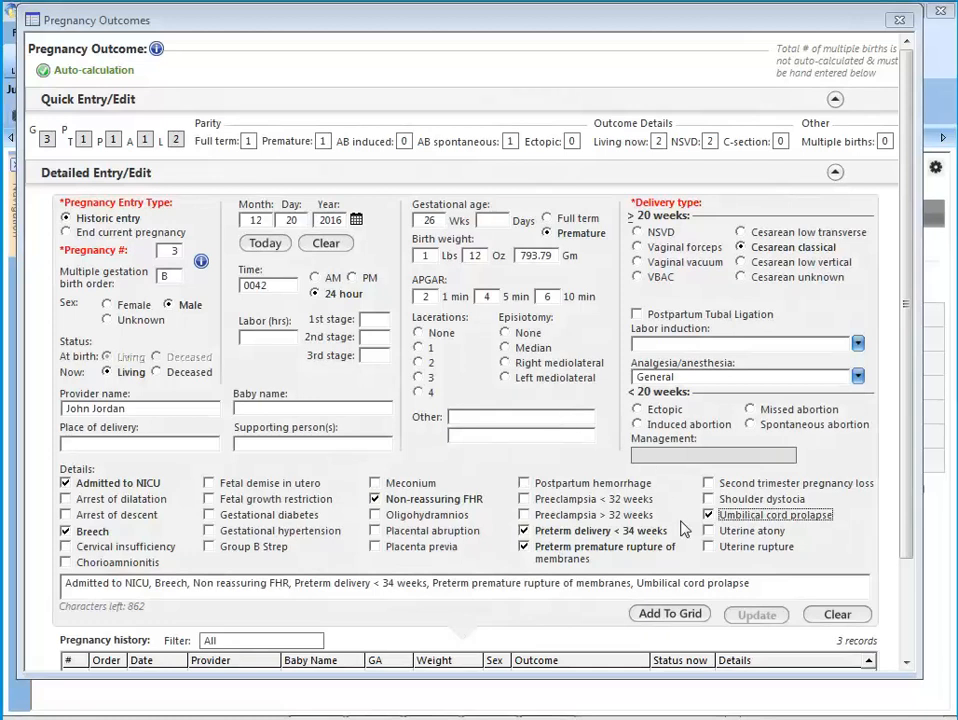
- Add two historic entries for pregnancy 3: male baby B, 26 weeks, Cesarean classical, and a missed abortion of unknown sex noting the triplet pregnancy
{"action": "left_click", "coordinate": [686, 613]}
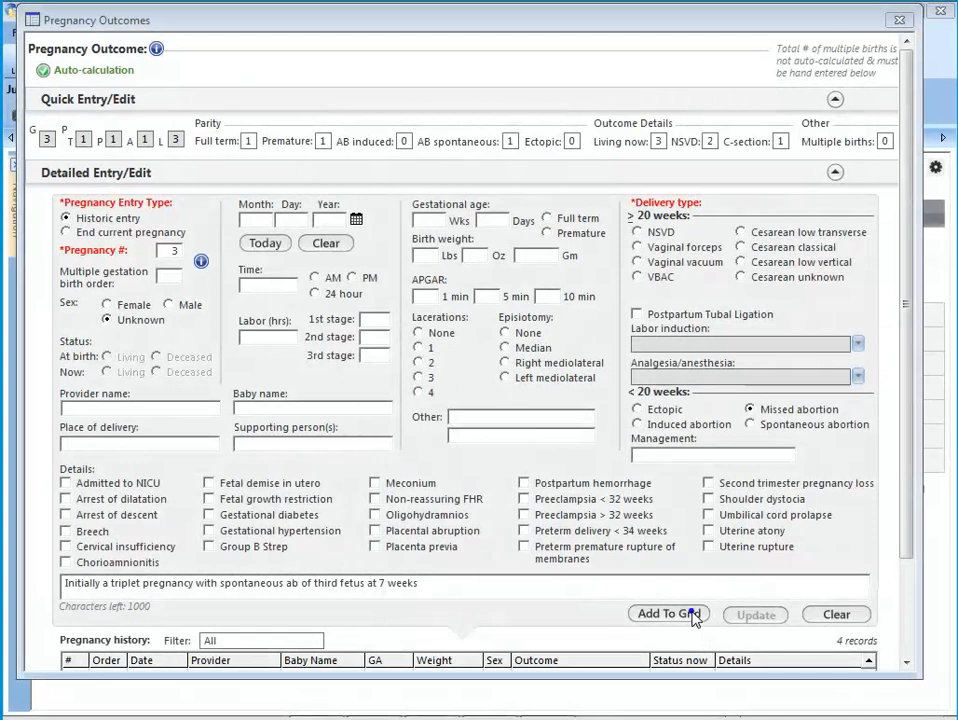
{"action": "left_click", "coordinate": [693, 615]}
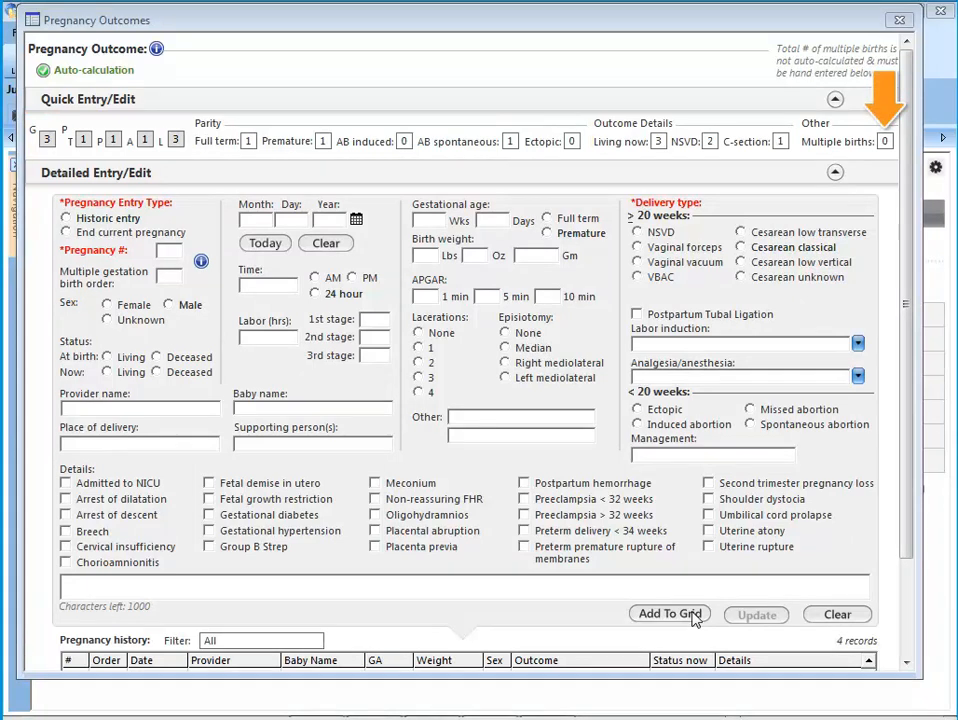
- Set the multiple births count to 1
{"action": "left_click", "coordinate": [884, 141]}
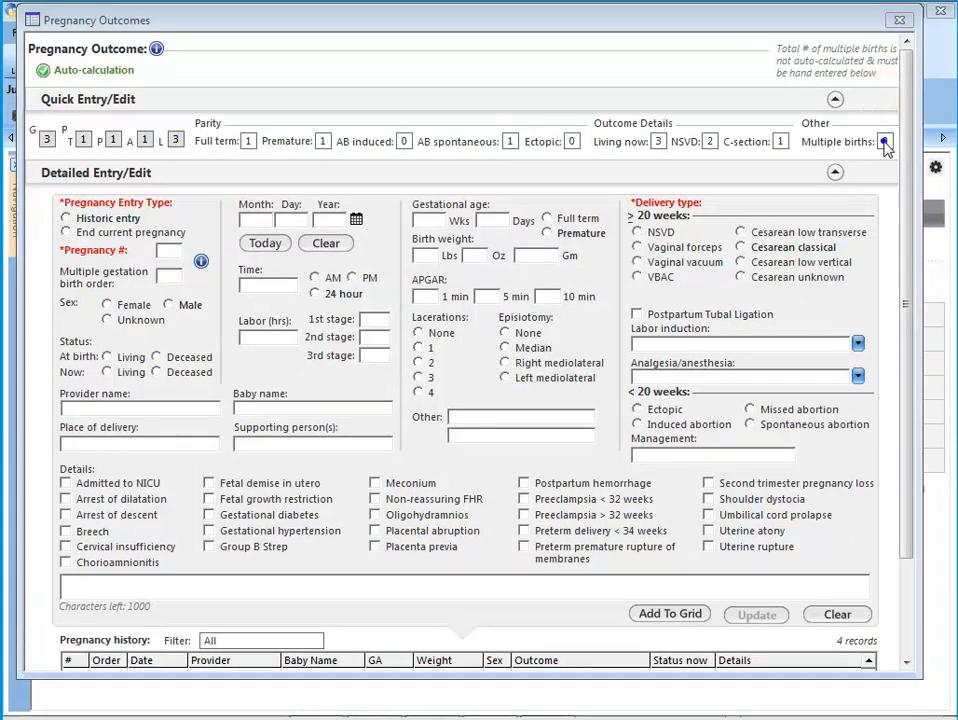
{"action": "left_click", "coordinate": [409, 352]}
{"action": "left_click", "coordinate": [422, 453]}
- Save and close the pregnancy outcomes and open the OBGYN synopsis to review the pregnancy history
{"action": "left_click", "coordinate": [905, 614]}
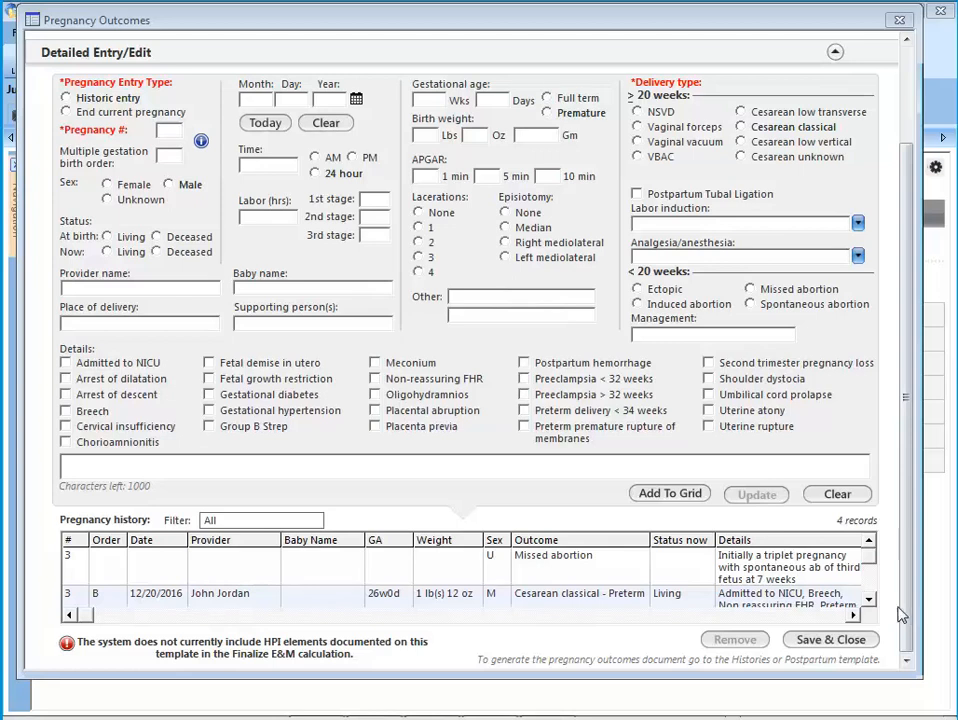
{"action": "left_click", "coordinate": [845, 639]}
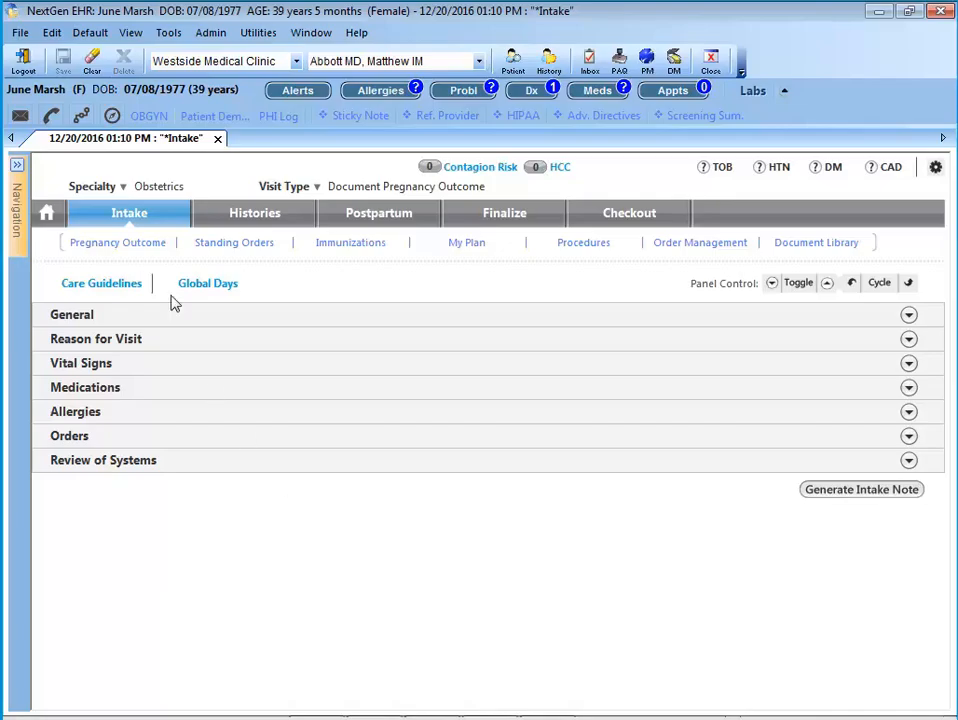
{"action": "left_click", "coordinate": [147, 116]}
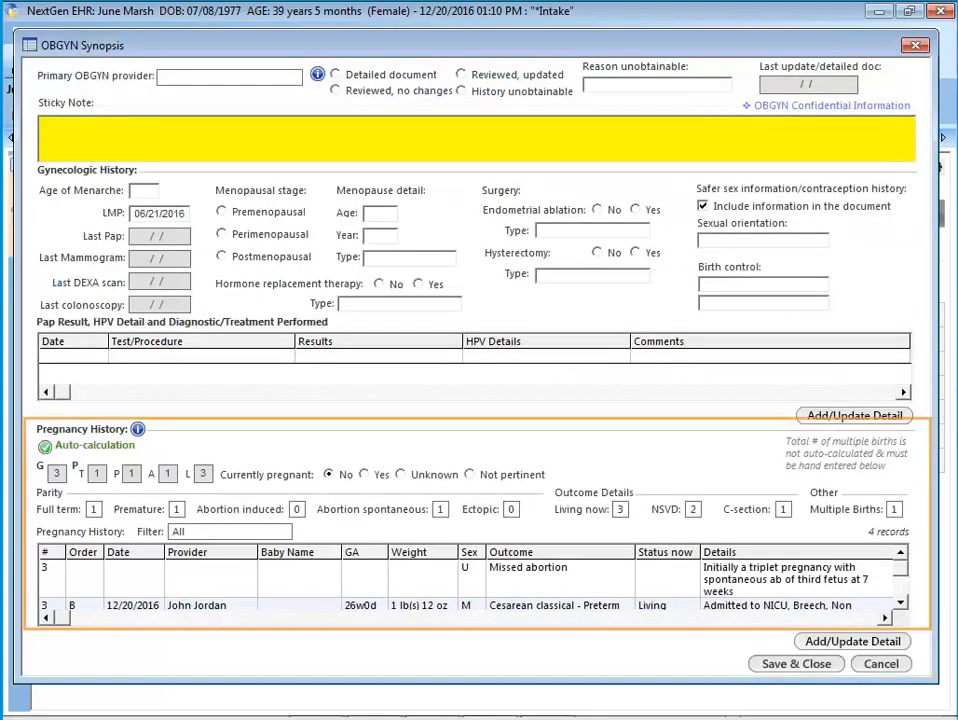